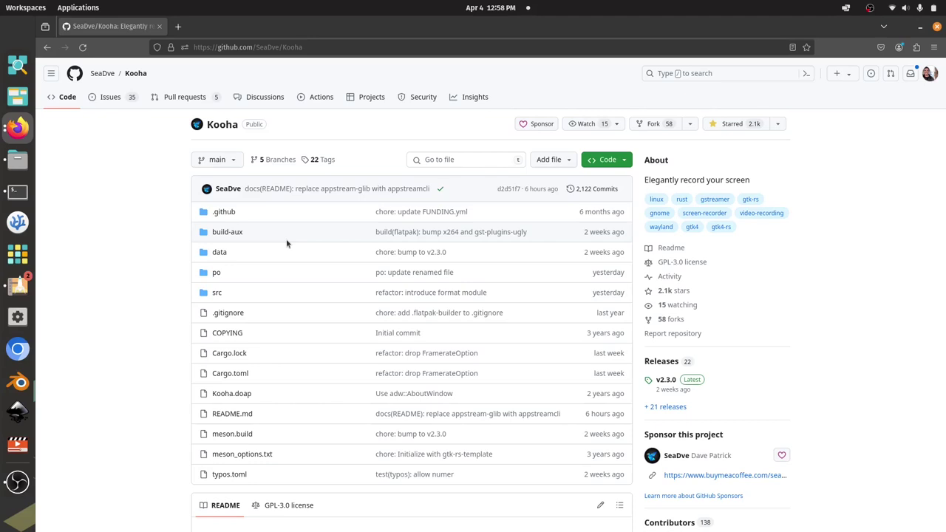
- Scroll through the Kooha GitHub README to its screenshots and main features list
{"action": "scroll", "coordinate": [370, 257], "scroll_direction": "down", "scroll_amount": 6}
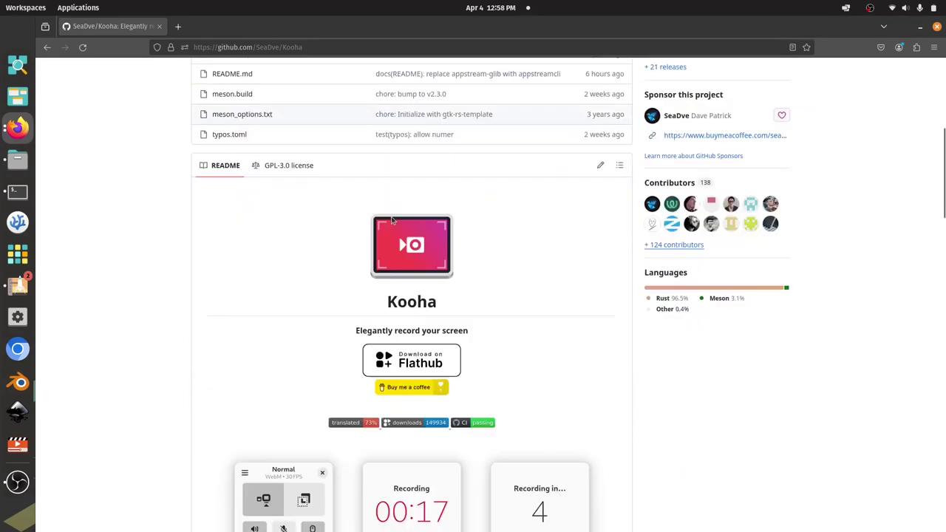
{"action": "scroll", "coordinate": [369, 257], "scroll_direction": "down", "scroll_amount": 5}
{"action": "scroll", "coordinate": [379, 235], "scroll_direction": "up", "scroll_amount": 3}
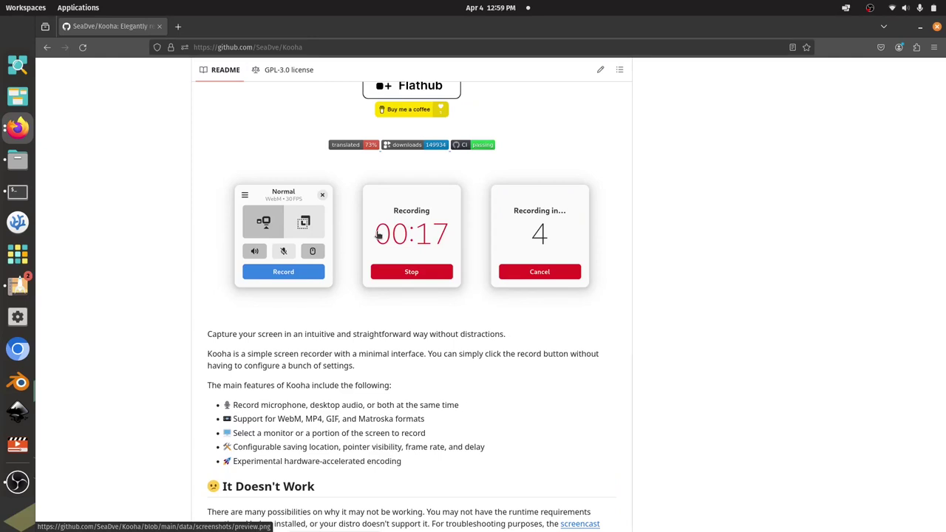
{"action": "key", "text": "super"}
- Launch Pop!_Shop from a 'softw' launcher search and search the store for 'kooha'
{"action": "type", "text": "softw"}
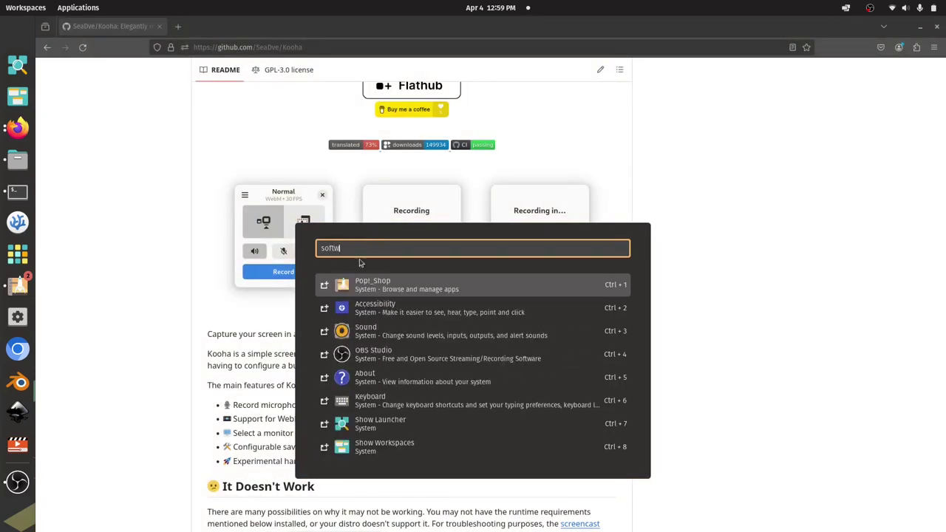
{"action": "left_click", "coordinate": [378, 292]}
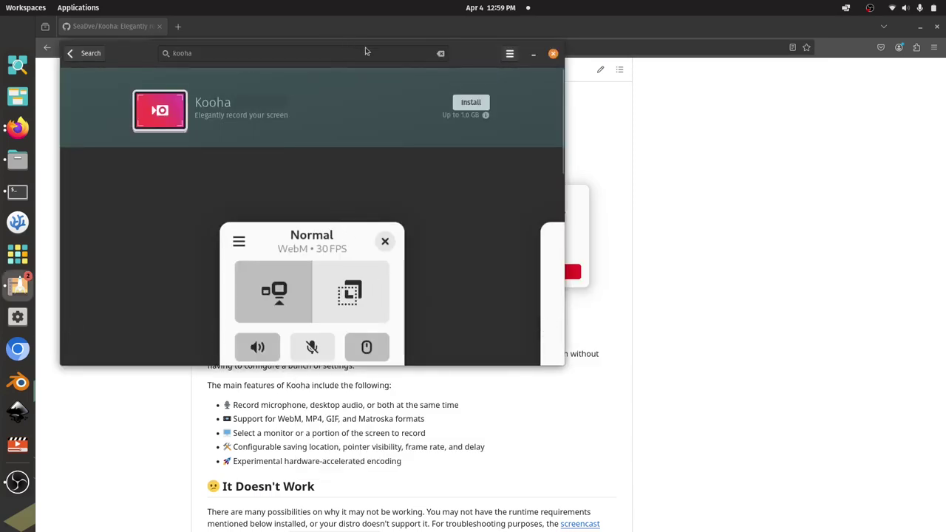
{"action": "left_click", "coordinate": [90, 57]}
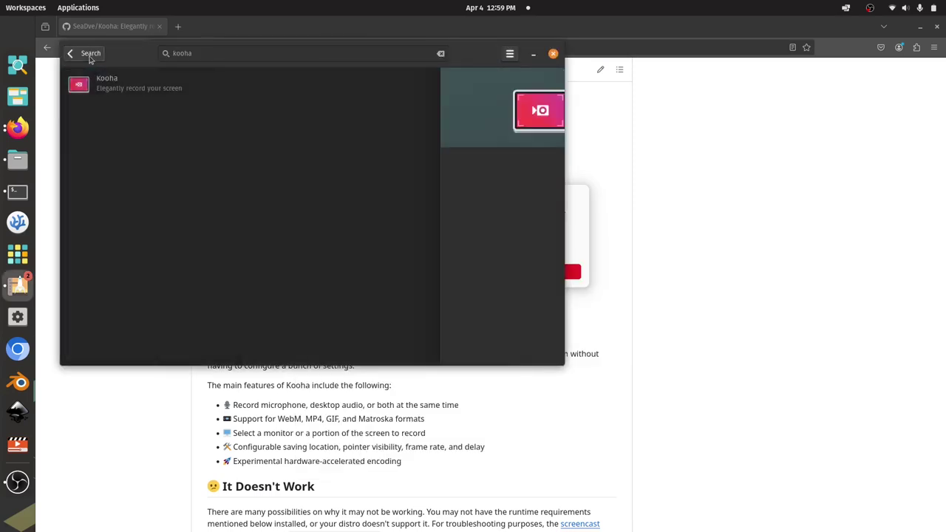
{"action": "left_click", "coordinate": [90, 57]}
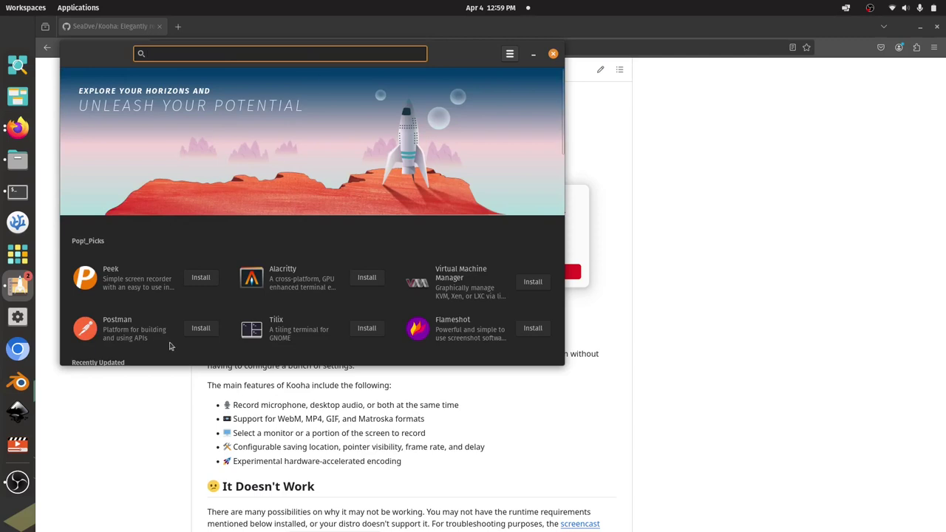
{"action": "scroll", "coordinate": [231, 265], "scroll_direction": "down", "scroll_amount": 5}
{"action": "scroll", "coordinate": [237, 261], "scroll_direction": "up", "scroll_amount": 5}
{"action": "type", "text": "kooha"}
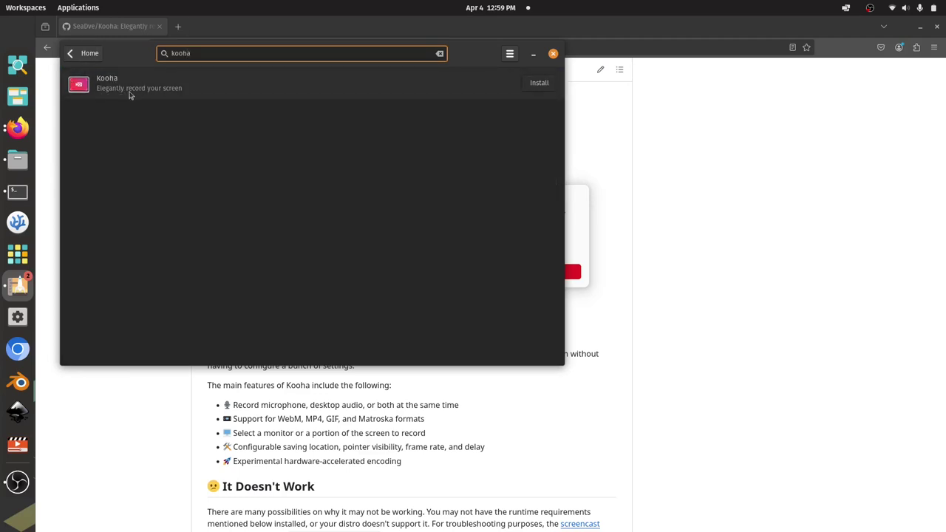
- Open Kooha's app details page in Pop!_Shop
{"action": "left_click", "coordinate": [250, 92]}
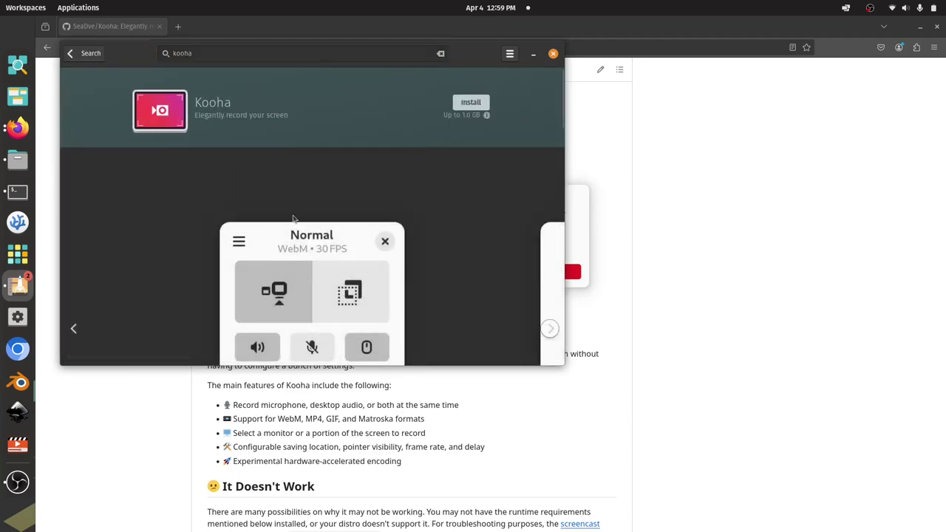
{"action": "left_click", "coordinate": [726, 241]}
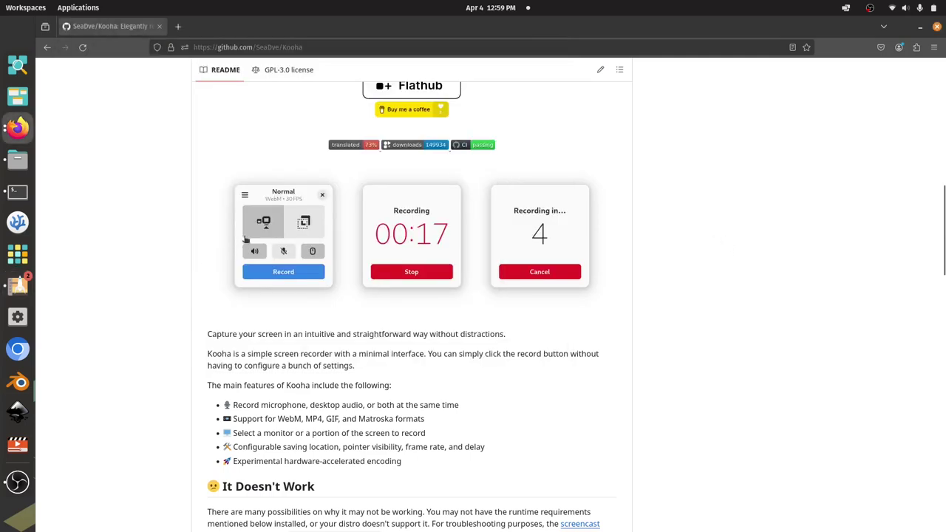
{"action": "key", "text": "alt+Tab"}
{"action": "scroll", "coordinate": [352, 252], "scroll_direction": "down", "scroll_amount": 8}
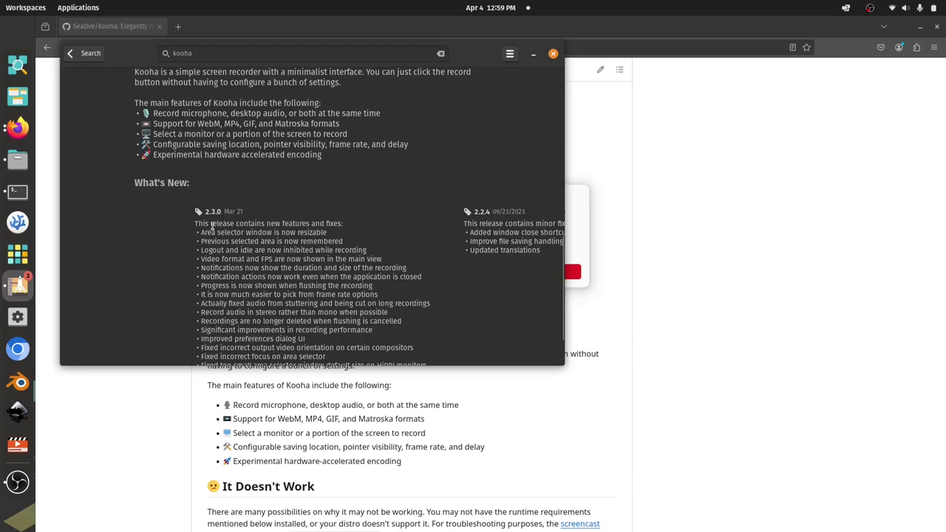
{"action": "scroll", "coordinate": [213, 231], "scroll_direction": "up", "scroll_amount": 10}
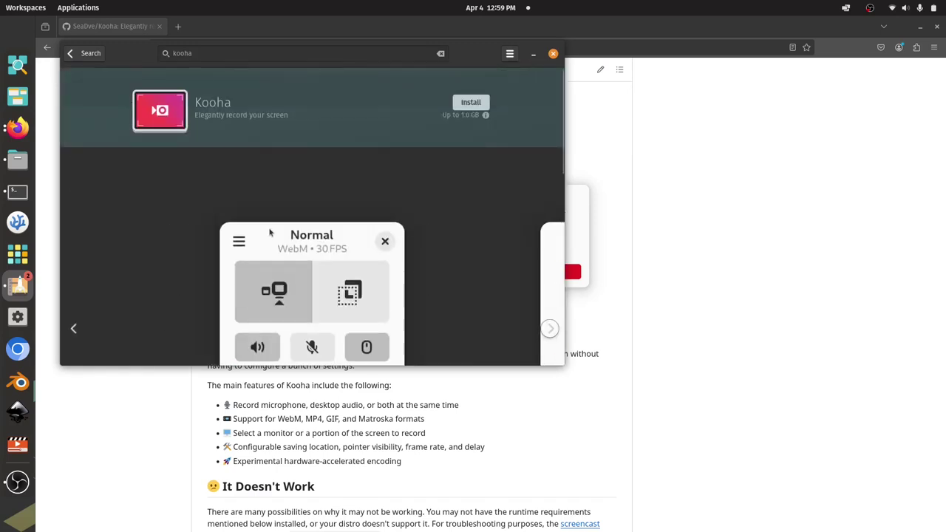
- Install Kooha, reading the README while it installs, then launch it
{"action": "left_click", "coordinate": [467, 103]}
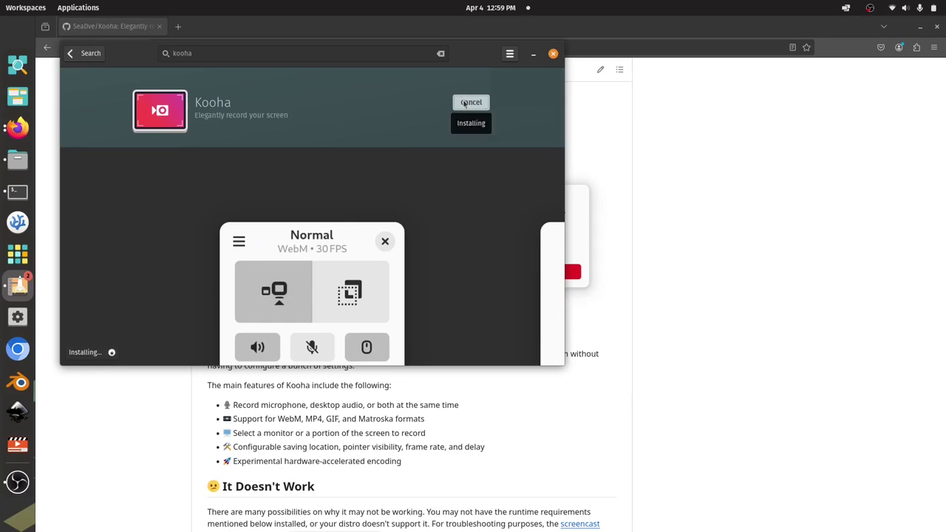
{"action": "left_click", "coordinate": [747, 285]}
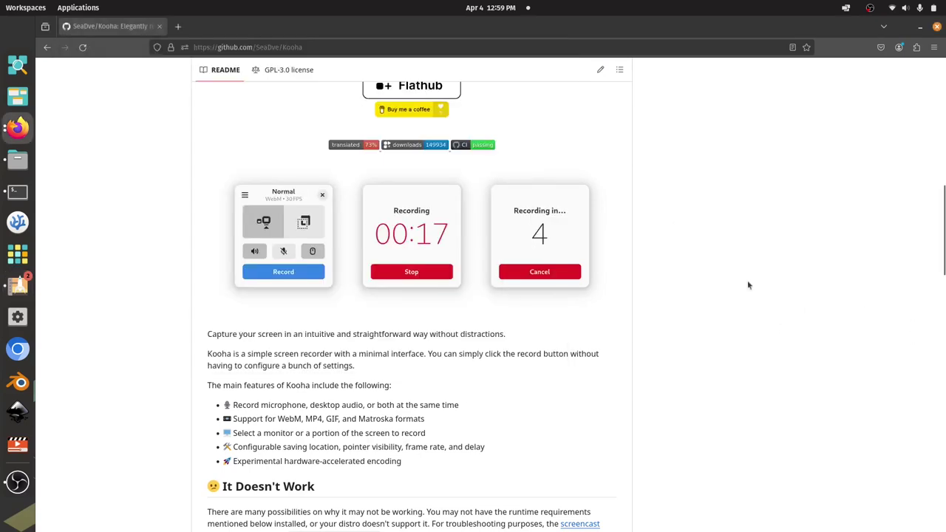
{"action": "scroll", "coordinate": [473, 221], "scroll_direction": "up", "scroll_amount": 5}
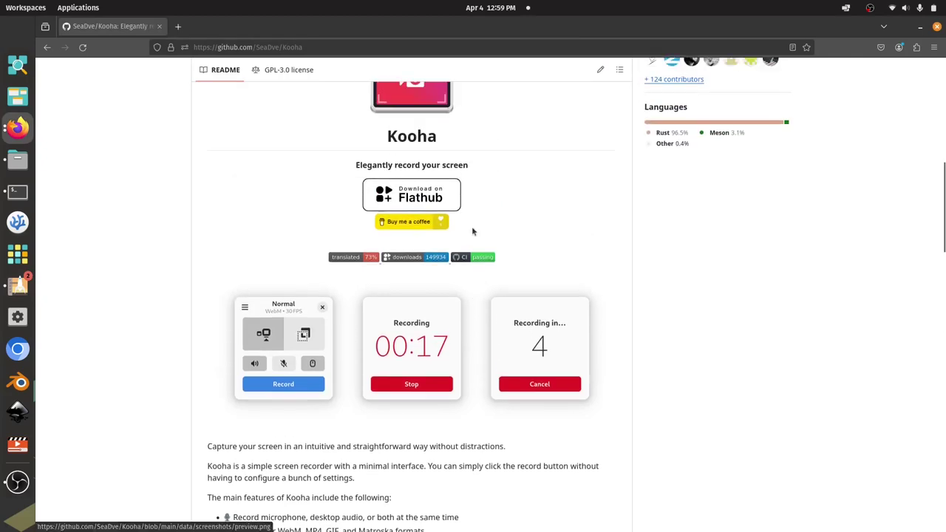
{"action": "scroll", "coordinate": [471, 227], "scroll_direction": "down", "scroll_amount": 10}
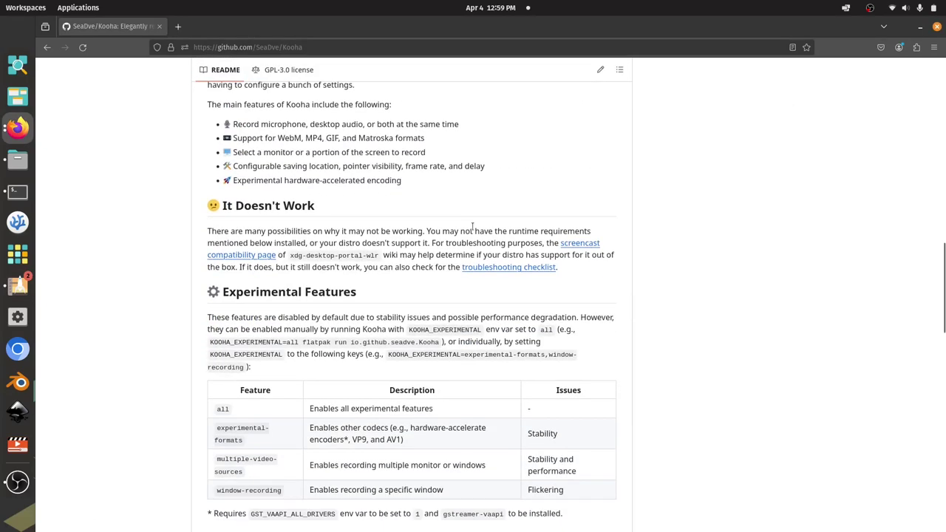
{"action": "scroll", "coordinate": [471, 226], "scroll_direction": "down", "scroll_amount": 2}
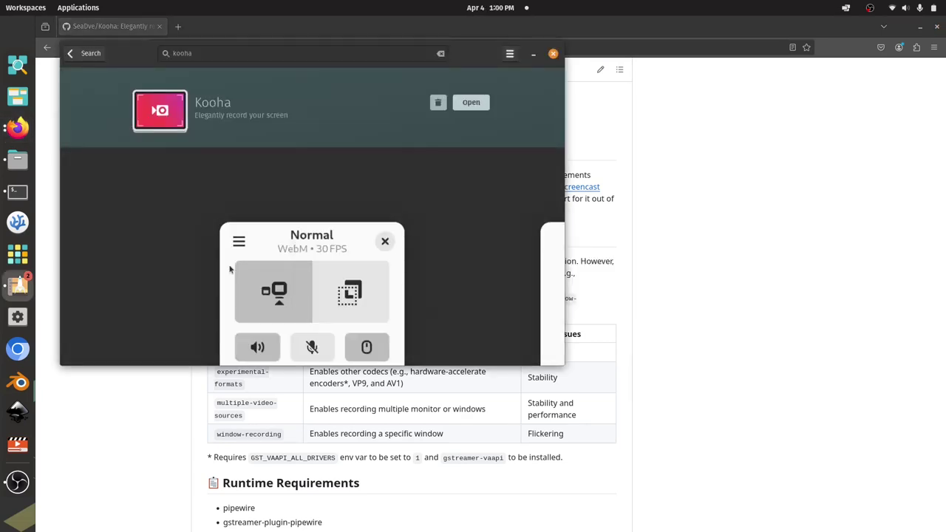
{"action": "left_click", "coordinate": [474, 106]}
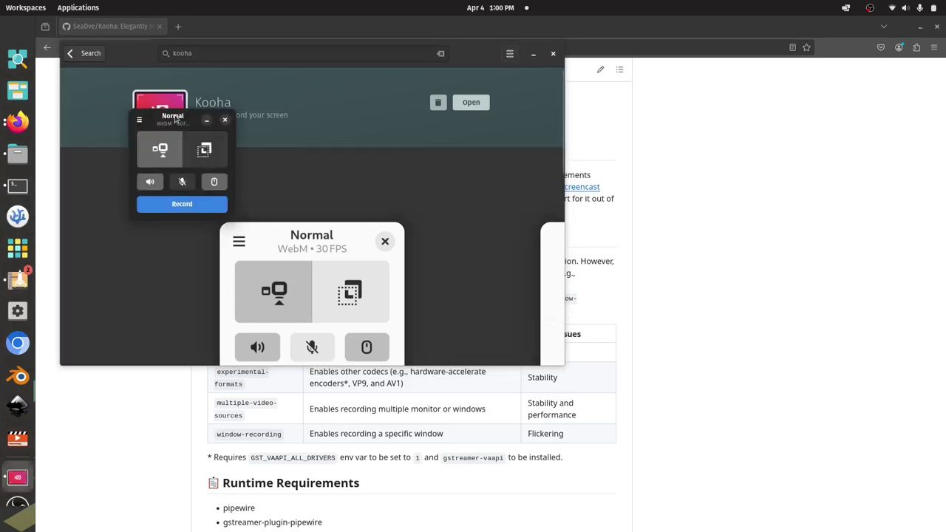
- Turn on microphone capture alongside desktop audio and open Kooha's main menu
{"action": "left_click_drag", "start_coordinate": [172, 119], "coordinate": [333, 157]}
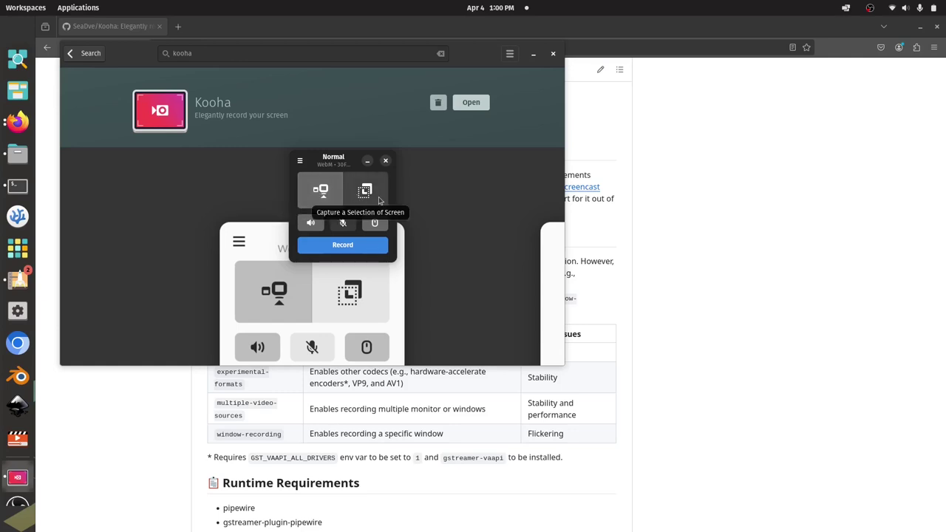
{"action": "left_click", "coordinate": [310, 224]}
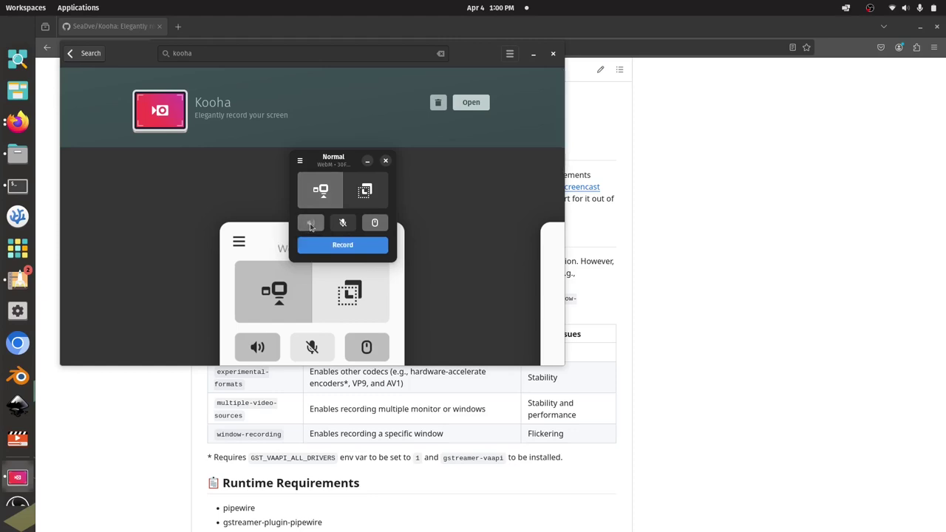
{"action": "left_click", "coordinate": [312, 223]}
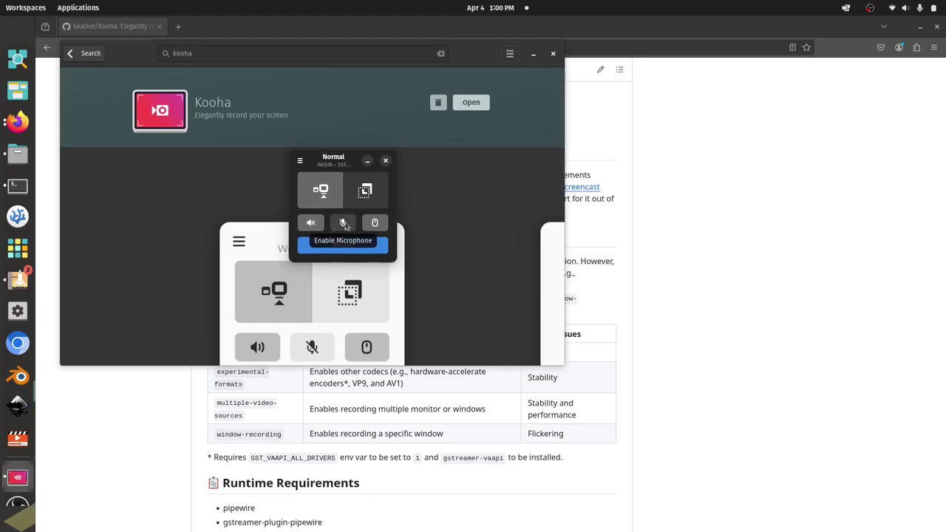
{"action": "left_click", "coordinate": [344, 223]}
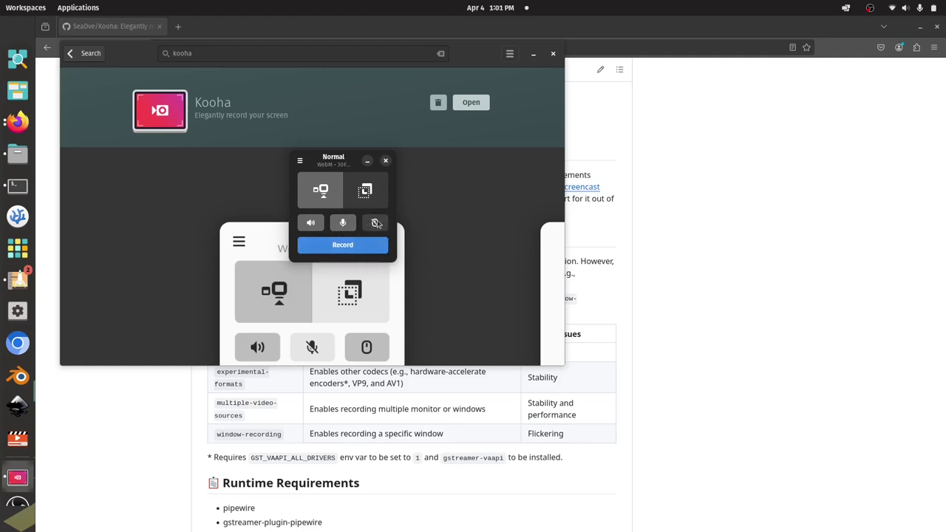
{"action": "left_click_drag", "start_coordinate": [329, 164], "coordinate": [302, 166]}
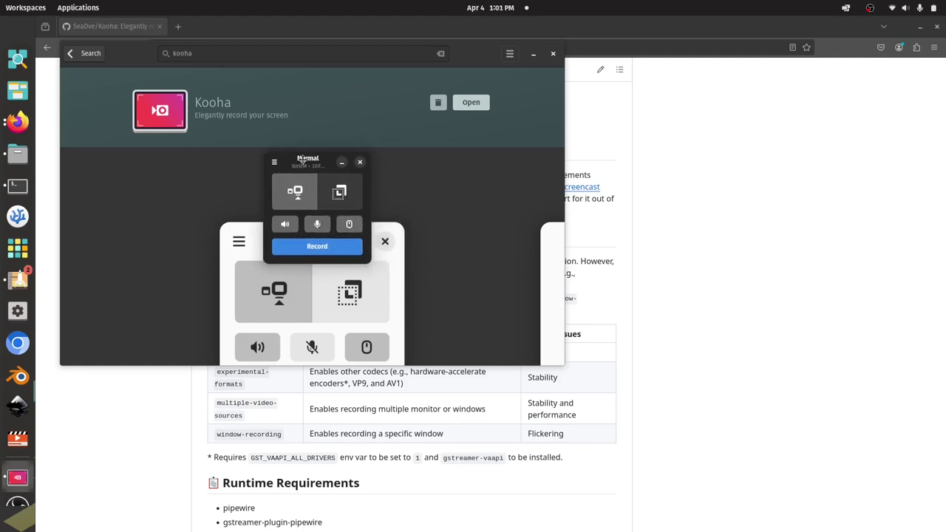
{"action": "left_click", "coordinate": [274, 162]}
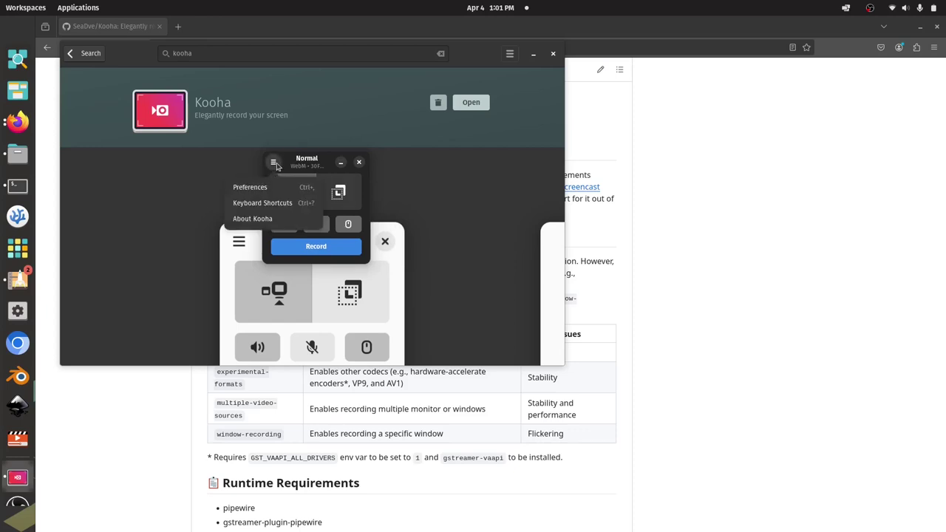
- Set the recording format to MP4 at 30 fps, then view About Kooha (version 2.3.0)
{"action": "left_click", "coordinate": [251, 187]}
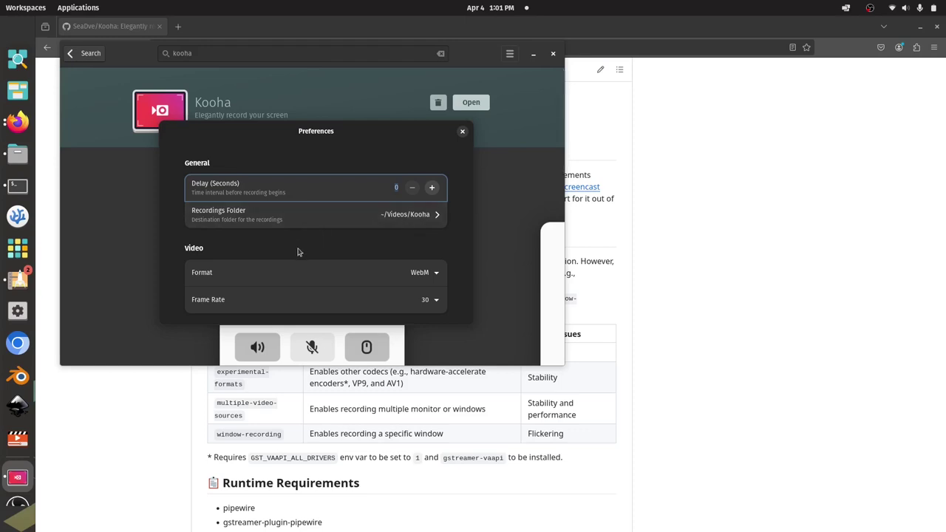
{"action": "left_click", "coordinate": [435, 273]}
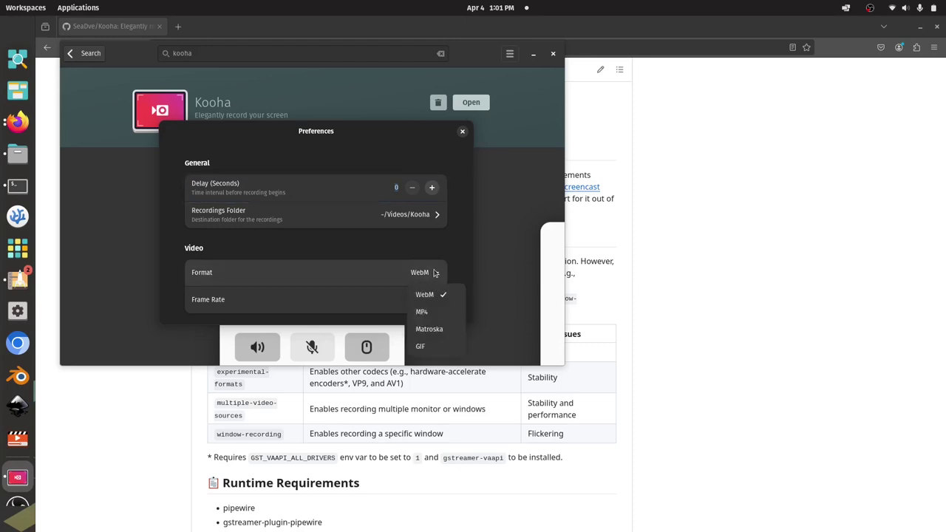
{"action": "left_click", "coordinate": [434, 312]}
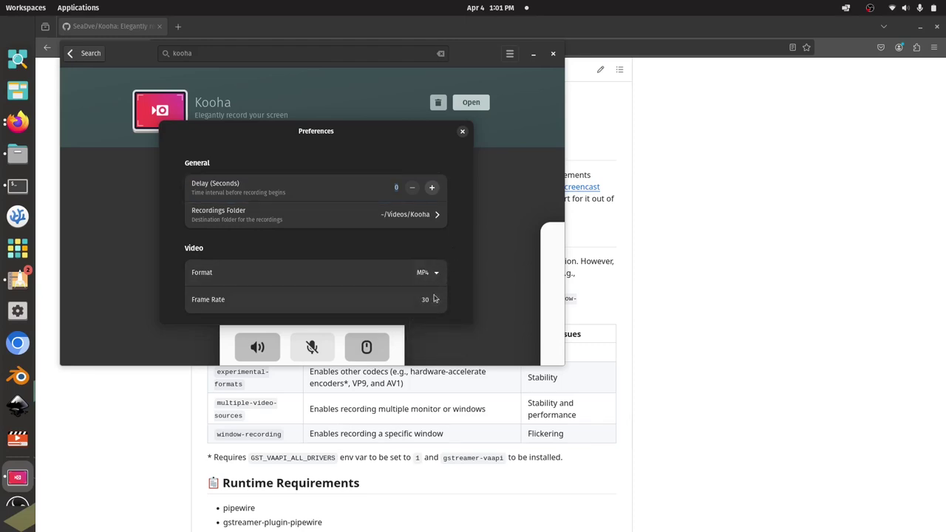
{"action": "left_click", "coordinate": [436, 300]}
{"action": "left_click", "coordinate": [464, 273]}
{"action": "left_click", "coordinate": [461, 133]}
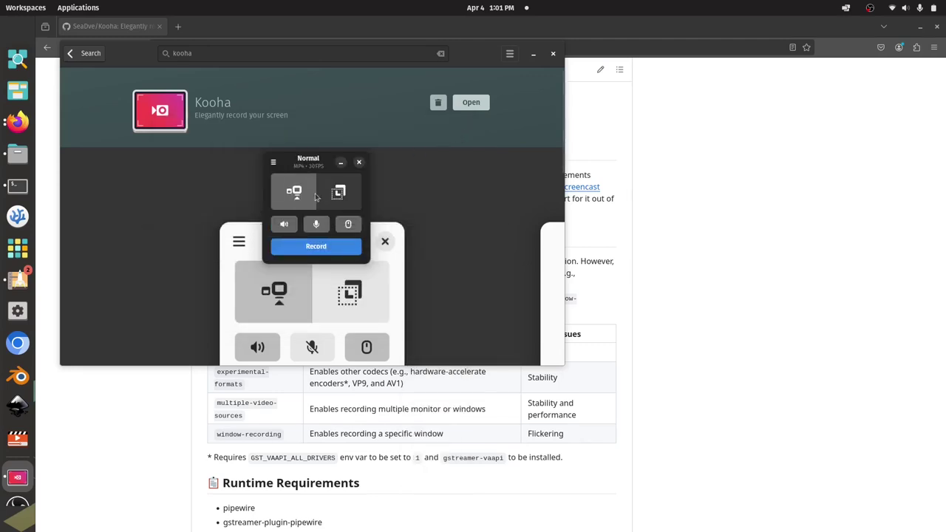
{"action": "left_click", "coordinate": [273, 162]}
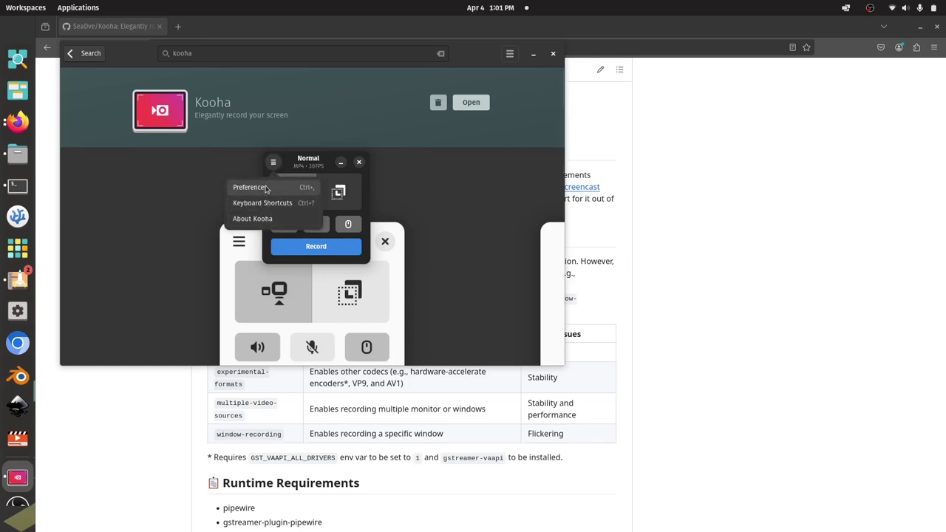
{"action": "left_click", "coordinate": [267, 219]}
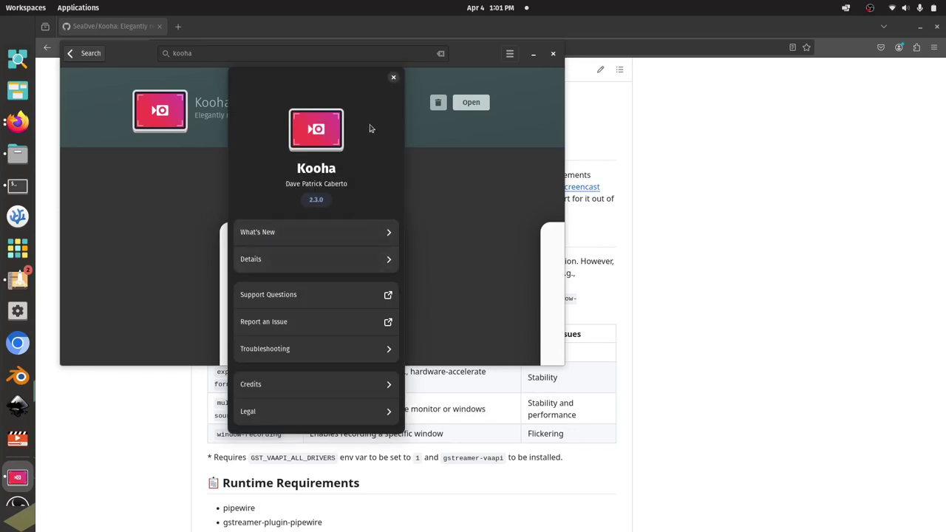
- Record the built-in display for about 8 seconds, then stop the recording
{"action": "left_click", "coordinate": [393, 78]}
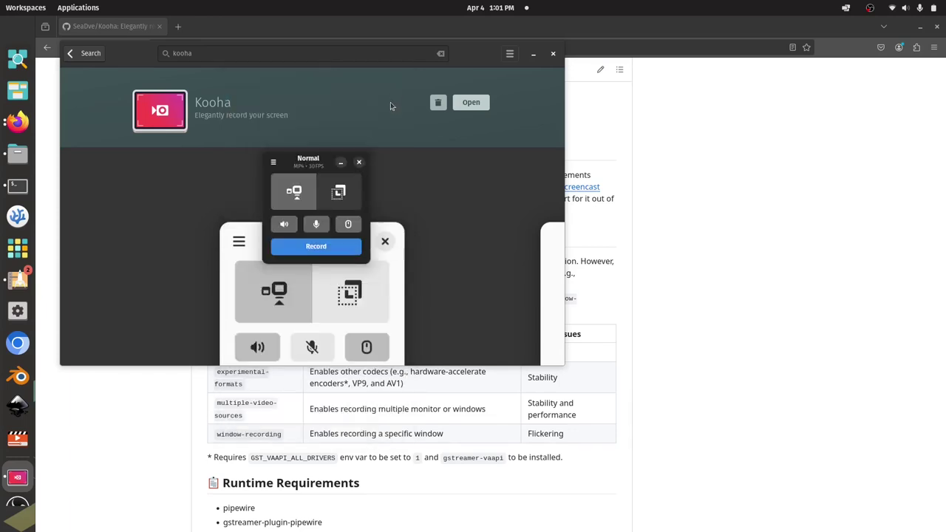
{"action": "left_click", "coordinate": [309, 251]}
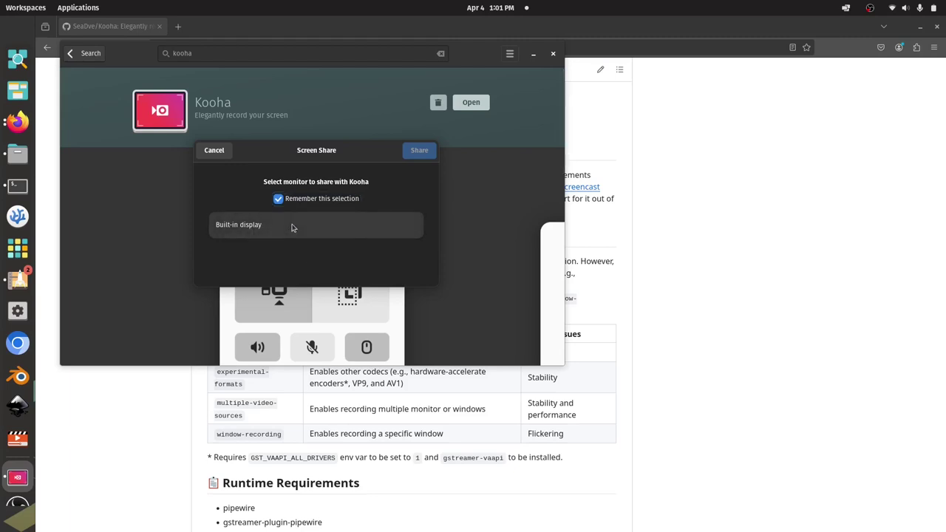
{"action": "left_click", "coordinate": [292, 228]}
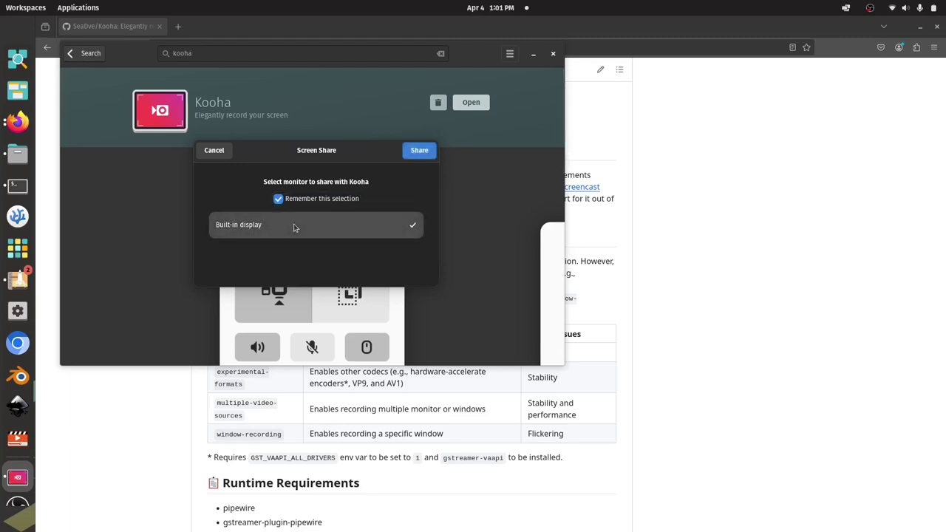
{"action": "left_click", "coordinate": [418, 151]}
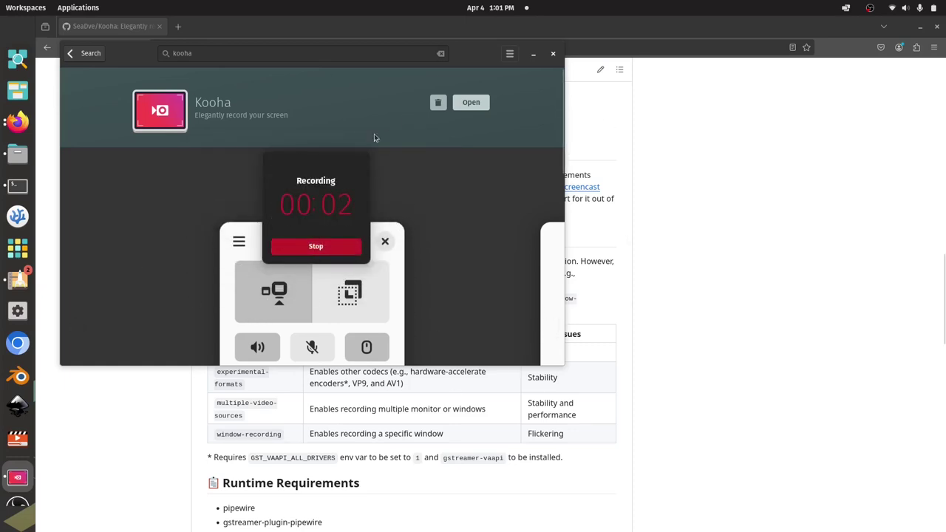
{"action": "left_click_drag", "start_coordinate": [337, 167], "coordinate": [130, 100]}
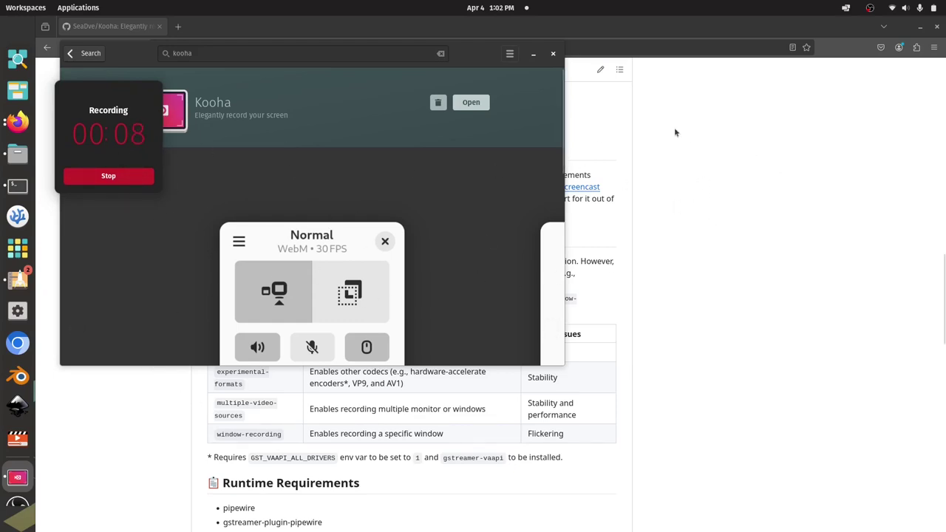
{"action": "left_click", "coordinate": [118, 176]}
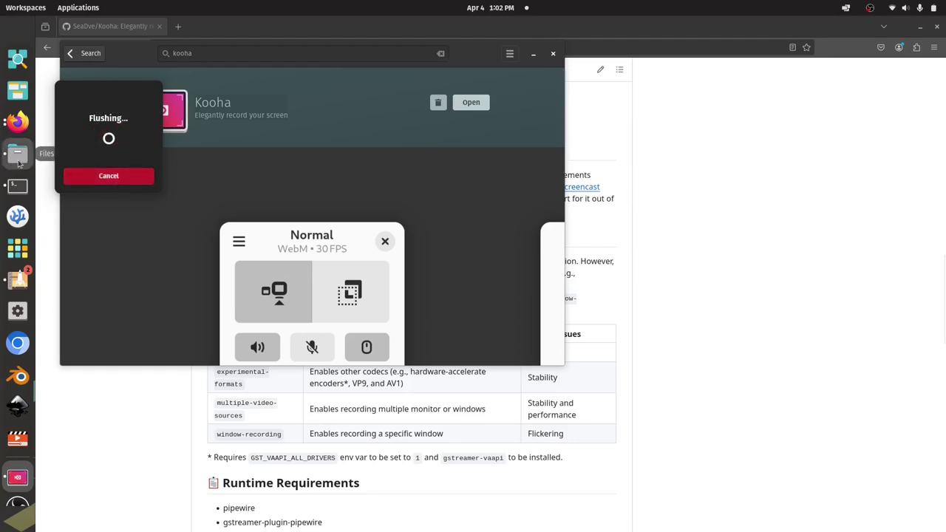
{"action": "left_click", "coordinate": [18, 157]}
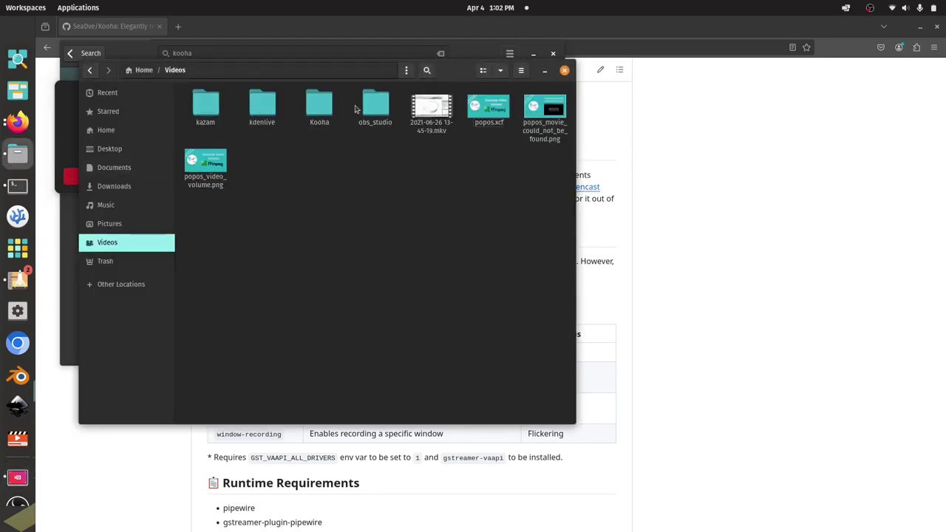
{"action": "double_click", "coordinate": [312, 120]}
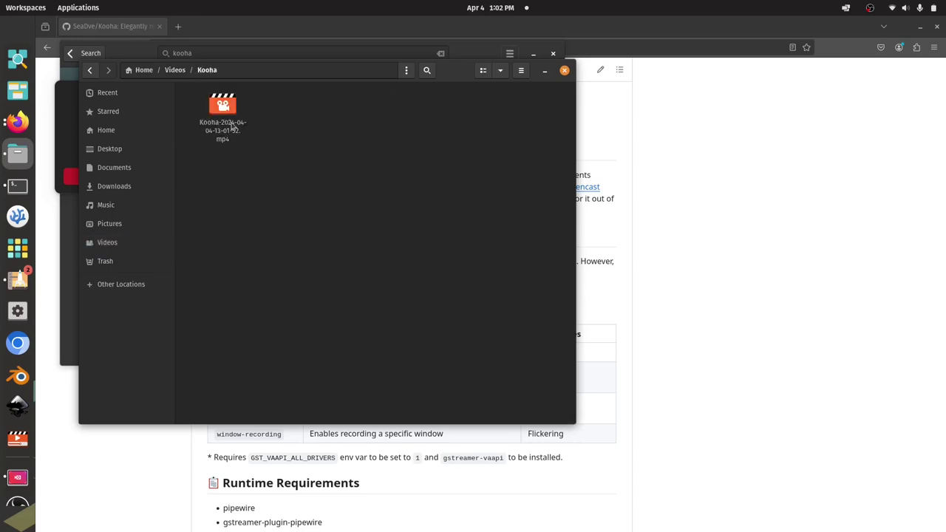
{"action": "double_click", "coordinate": [222, 118]}
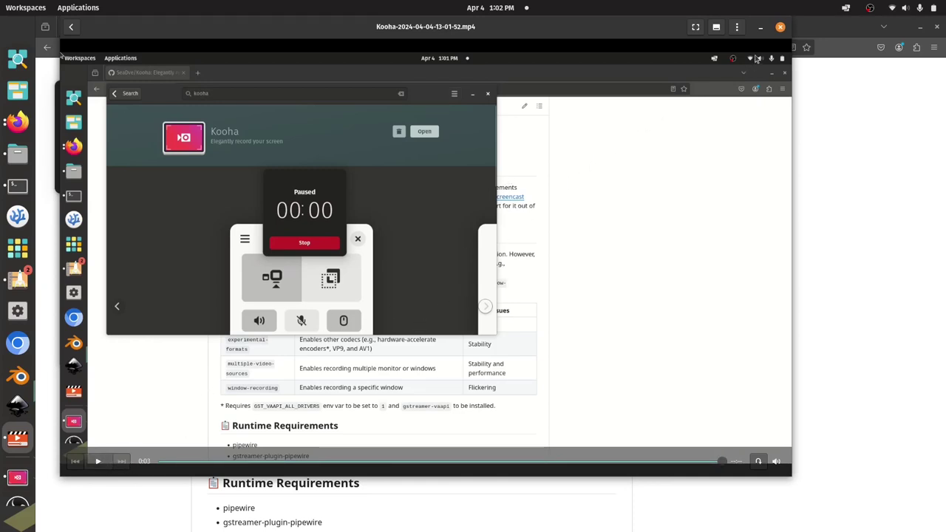
{"action": "left_click", "coordinate": [161, 464]}
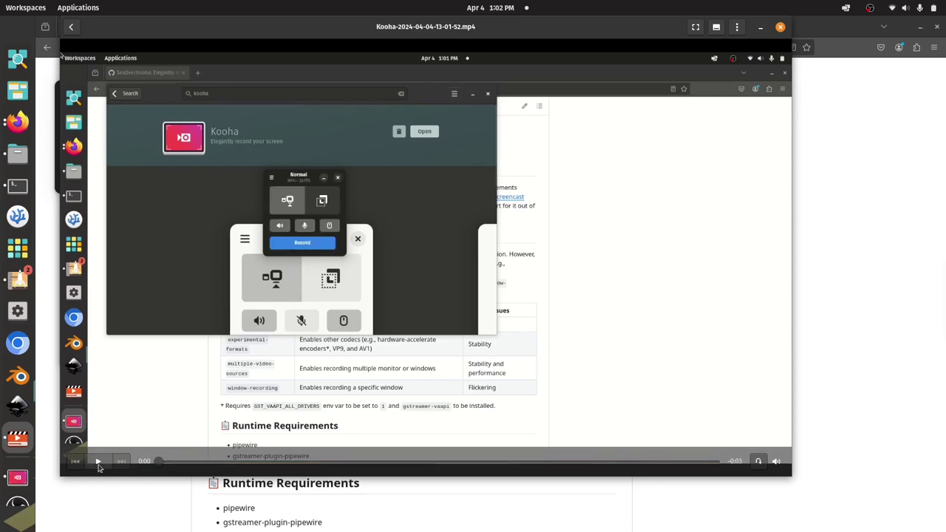
{"action": "key", "text": "space"}
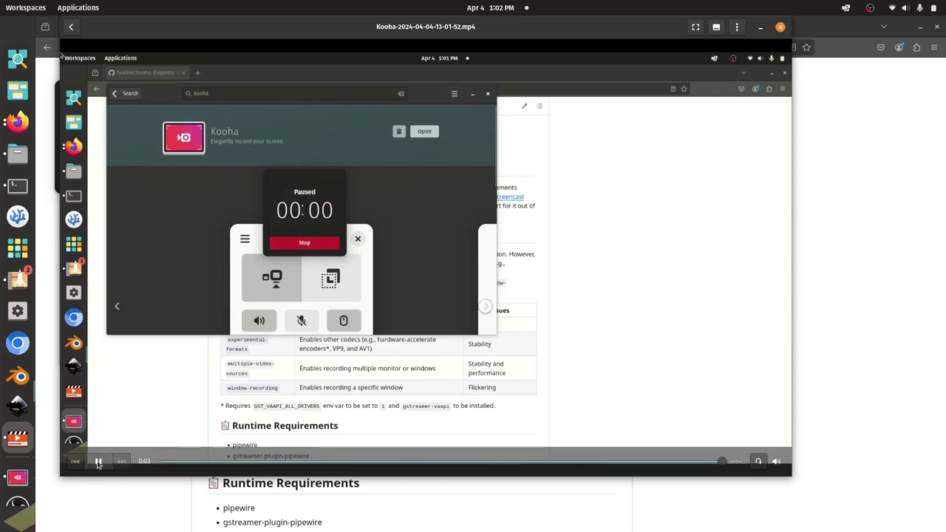
{"action": "left_click", "coordinate": [780, 26]}
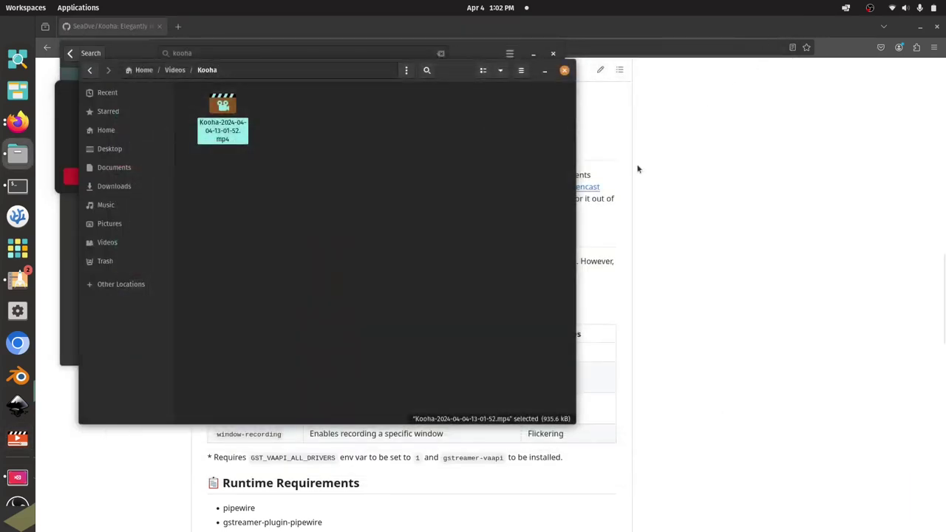